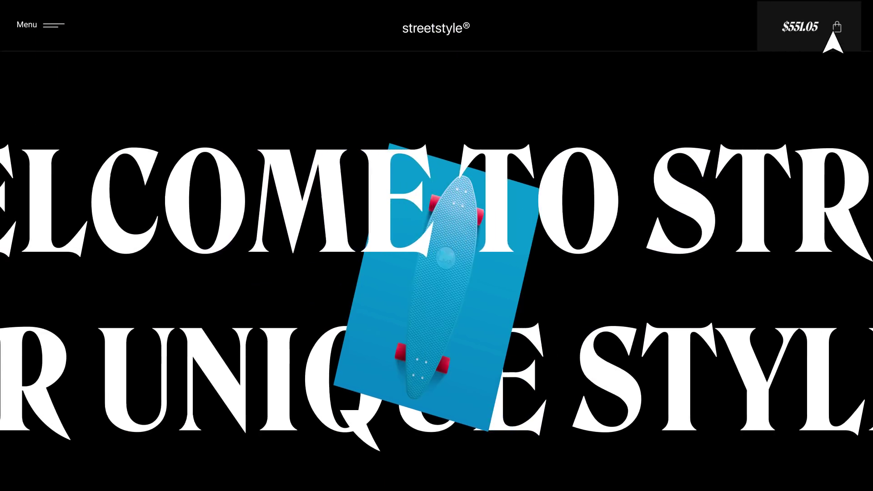
Open the mini cart from the header and go to the full cart page showing $561.05.
left_click(837, 27)
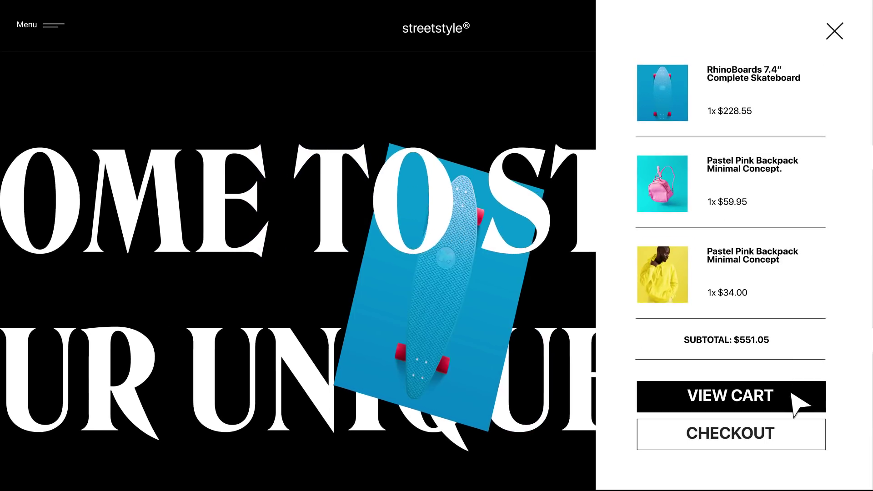
left_click(799, 401)
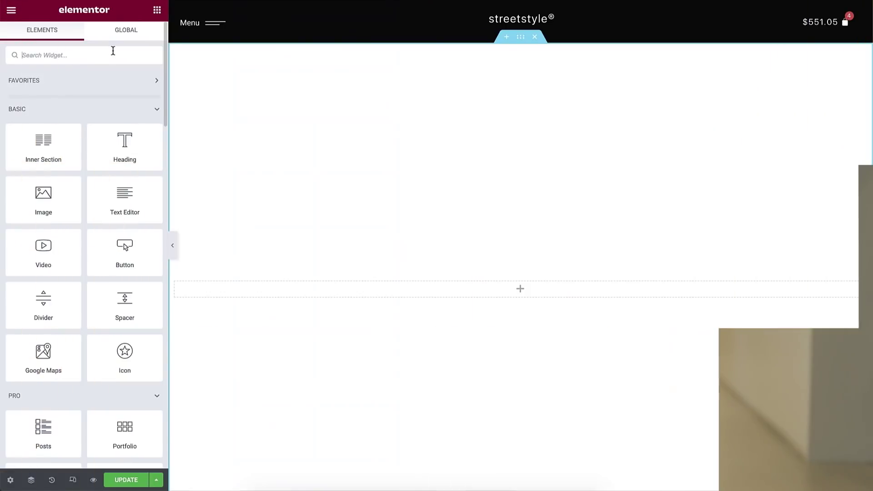
type("woo")
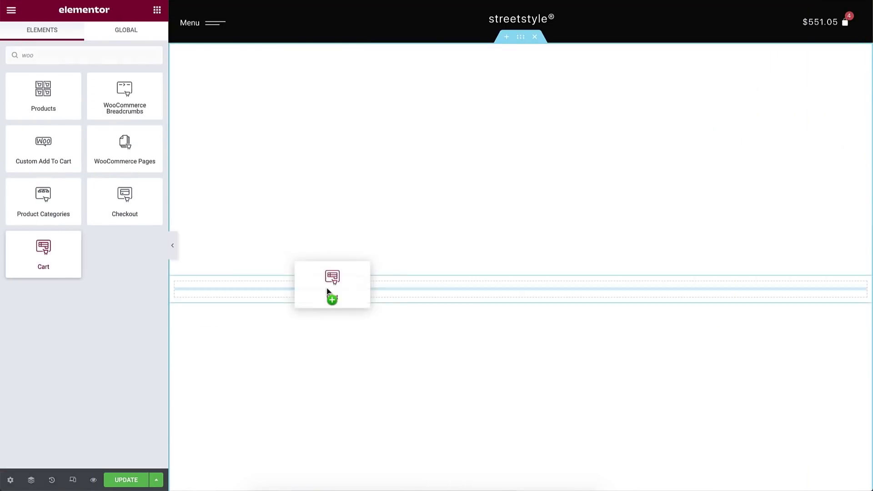
Add a WooCommerce Cart widget to the empty page with Update Cart Automatically enabled.
left_click_drag(43, 253, 364, 289)
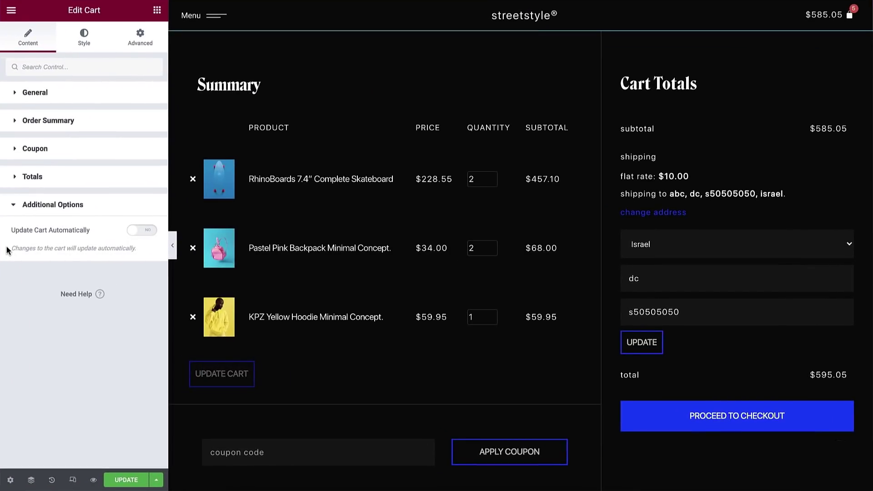
left_click(143, 230)
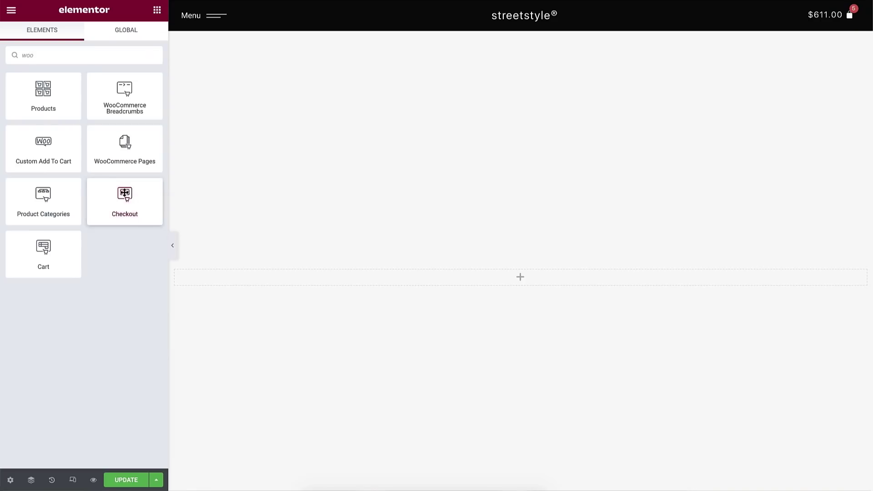
Place a Checkout widget on the blank page and style its colors and typography.
left_click_drag(315, 276, 315, 277)
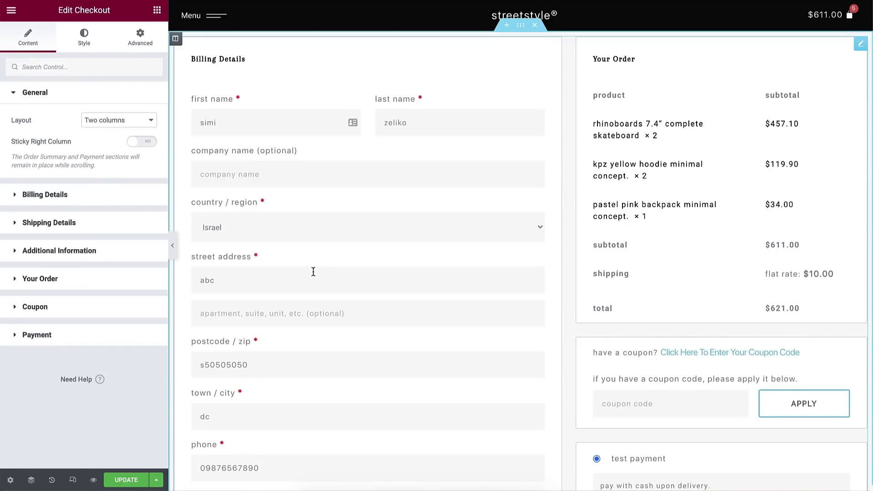
left_click(81, 38)
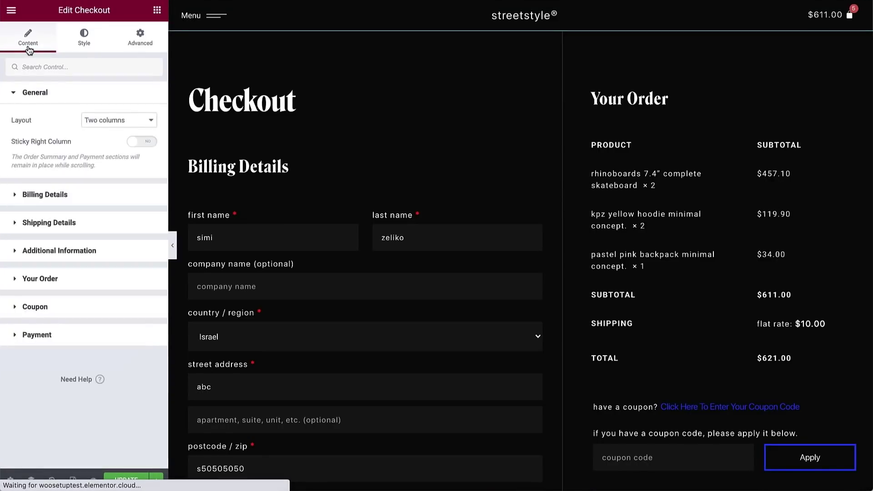
left_click(84, 39)
left_click(18, 409)
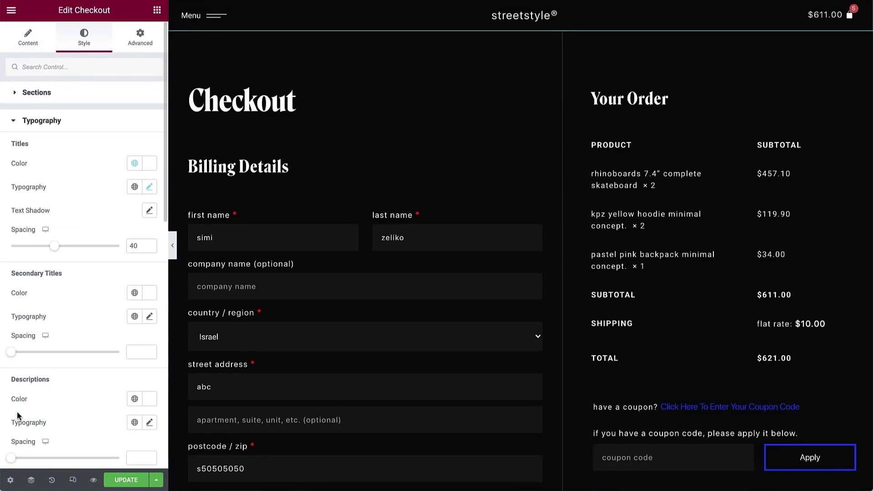
left_click(157, 10)
scroll(141, 86, "down", 3)
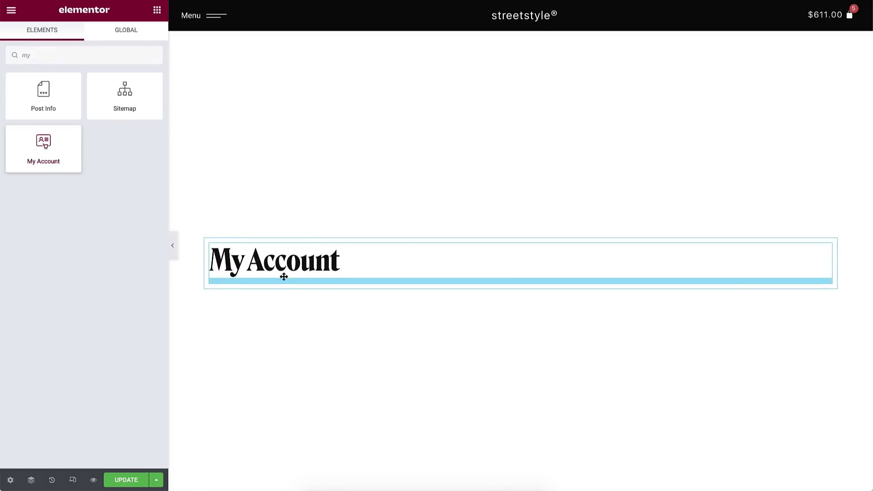
Place a My Account widget under the heading and preview its orders, addresses and account details tabs.
left_click_drag(284, 277, 283, 278)
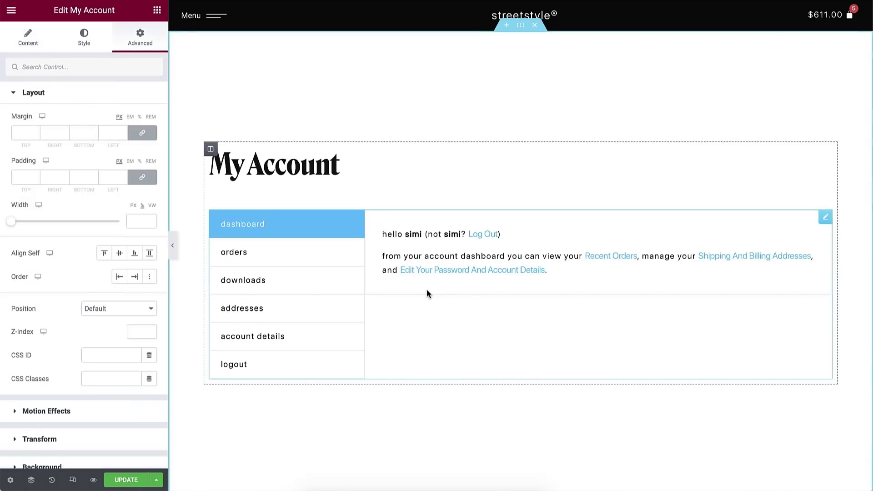
left_click(288, 260)
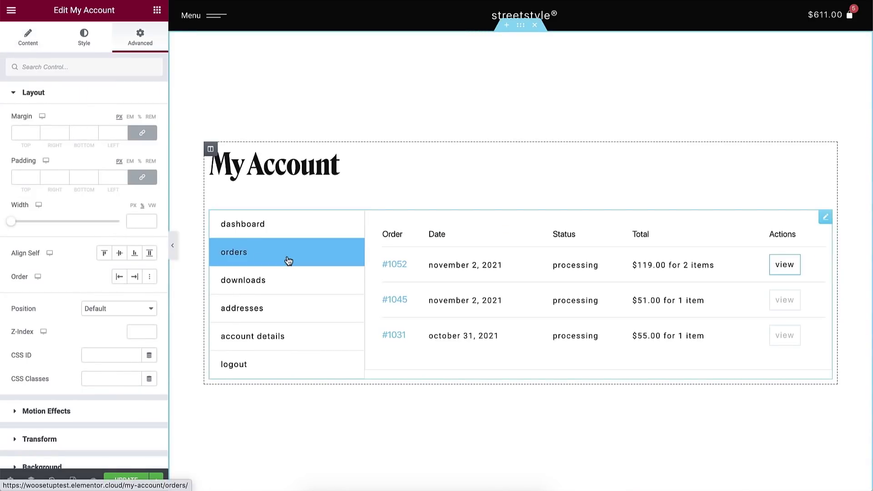
left_click(287, 314)
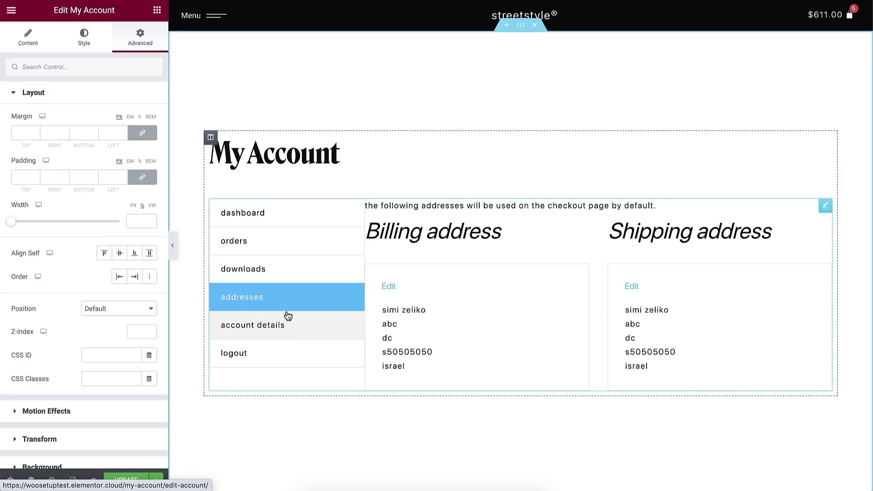
left_click(285, 327)
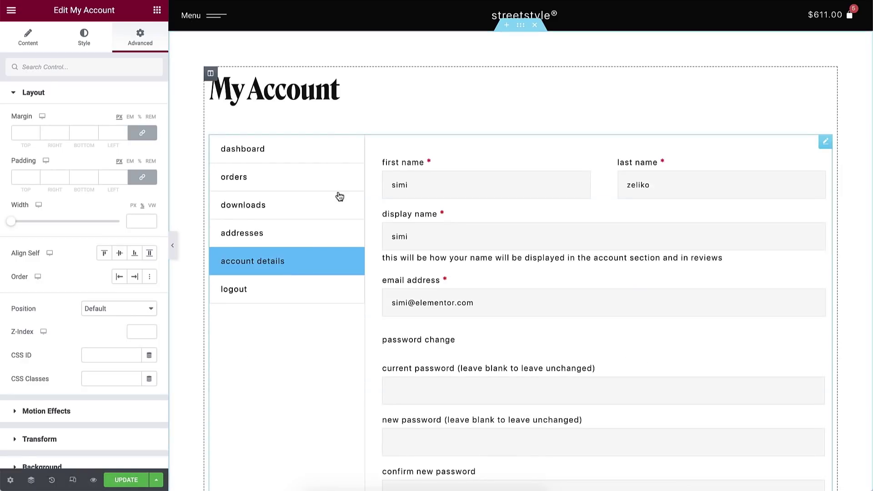
left_click(287, 149)
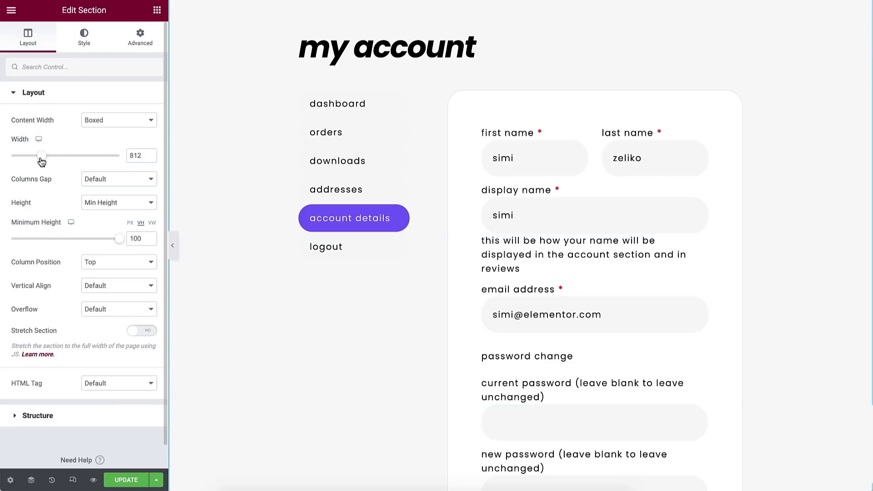
left_click_drag(48, 157, 67, 158)
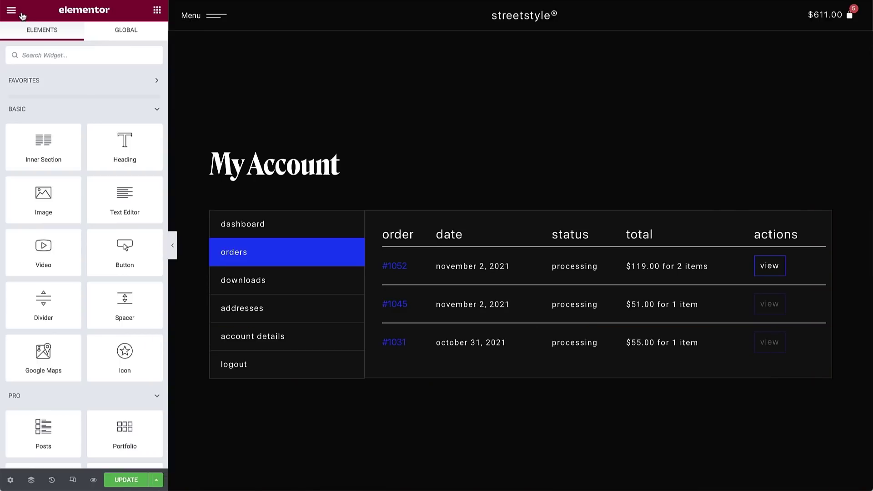
Open the WooCommerce section of Elementor's Site Settings to view page assignments.
left_click(11, 12)
left_click(30, 65)
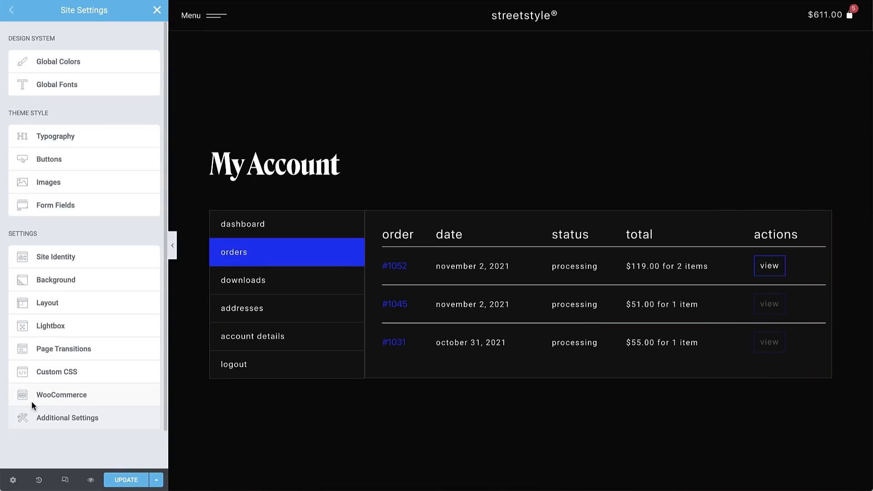
left_click(32, 401)
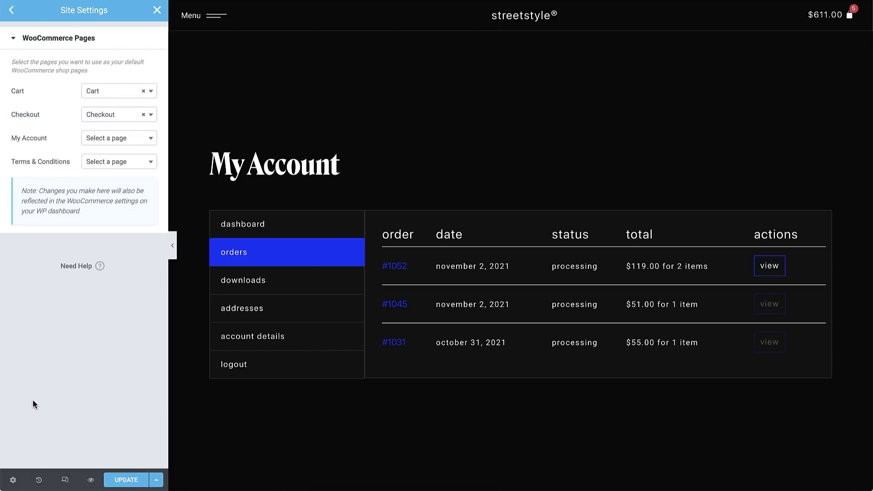